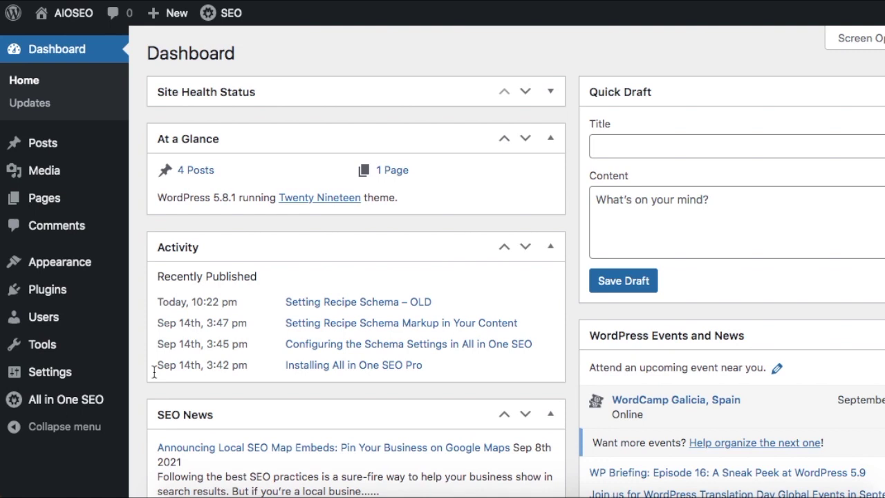
# Step: Open All in One SEO's Redirects page from the WordPress admin sidebar
pyautogui.moveTo(73, 400)
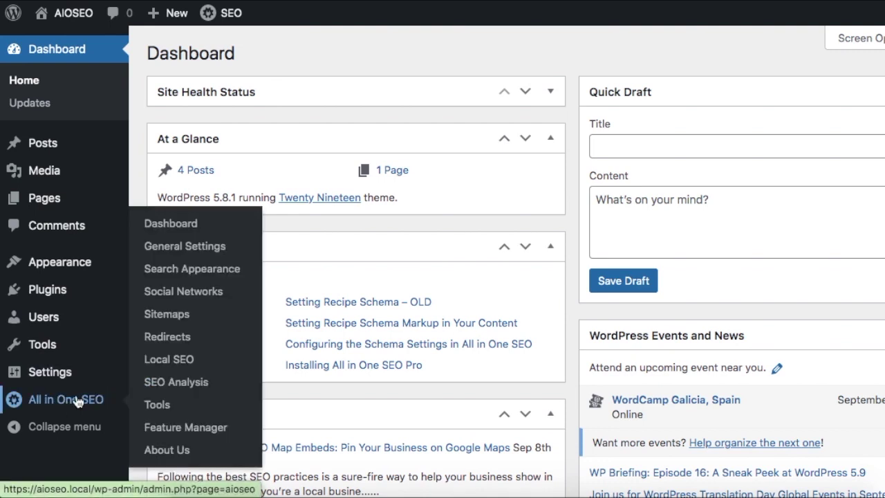
pyautogui.click(179, 340)
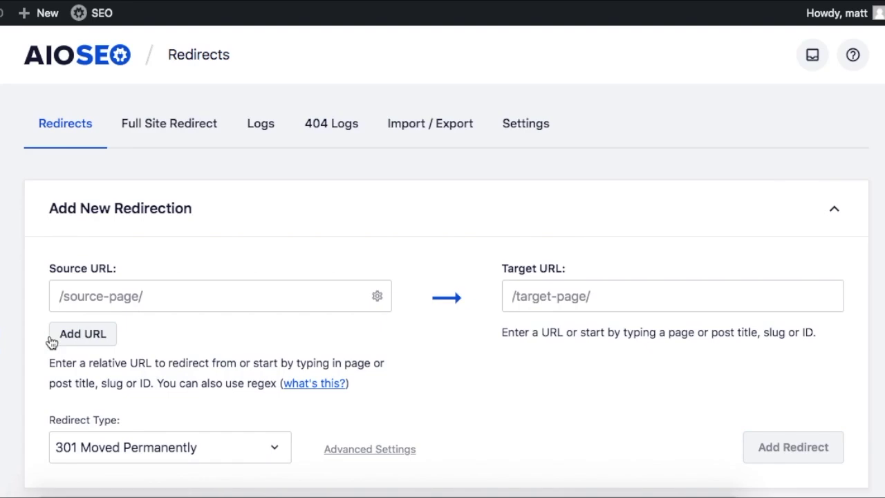
# Step: Add a 301 redirect from the OLD recipe schema post to the recipe schema markup post
pyautogui.click(164, 298)
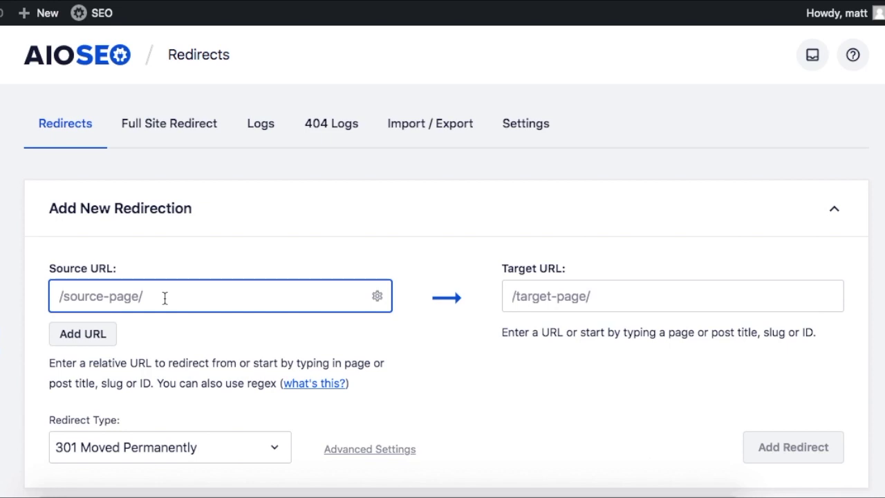
pyautogui.write('old')
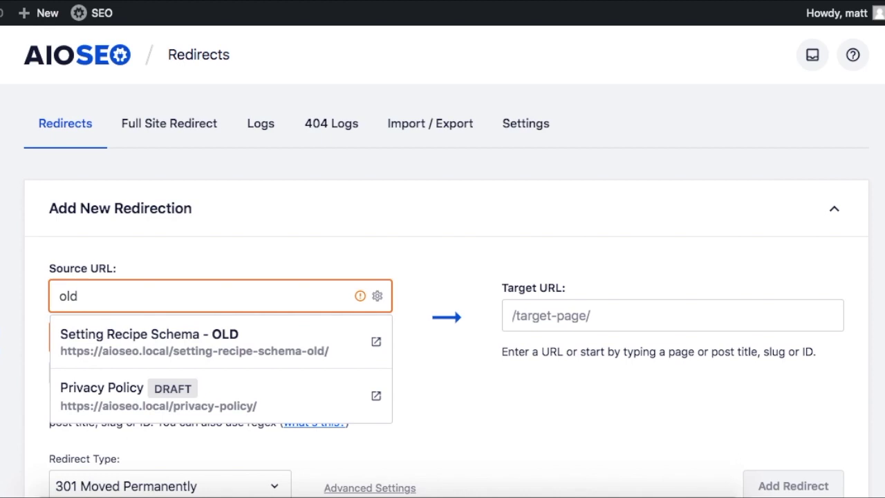
pyautogui.click(185, 353)
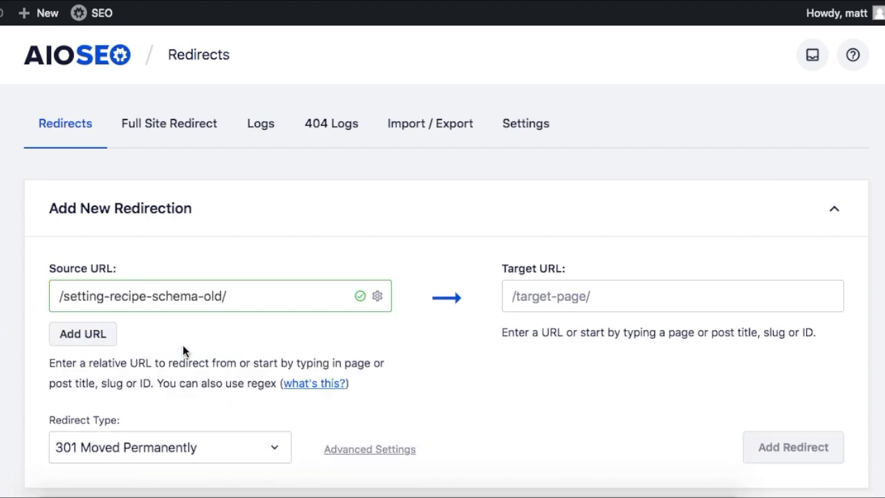
pyautogui.click(613, 296)
pyautogui.write('recipe')
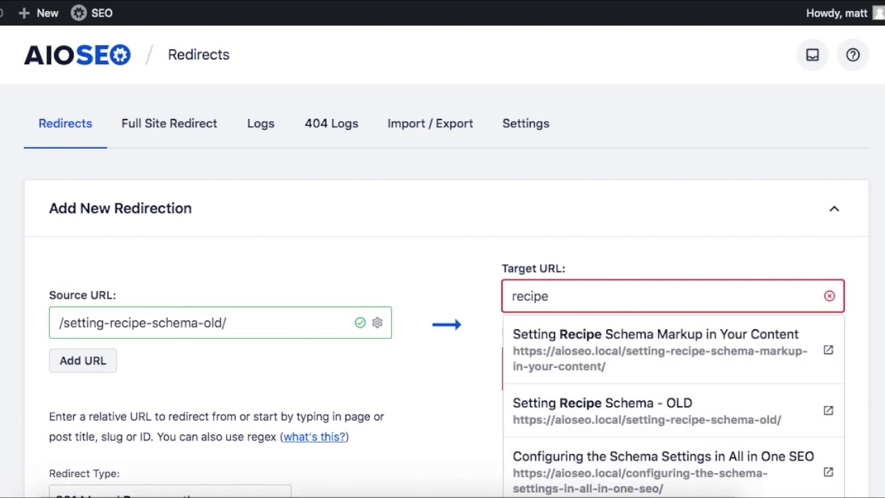
pyautogui.click(672, 356)
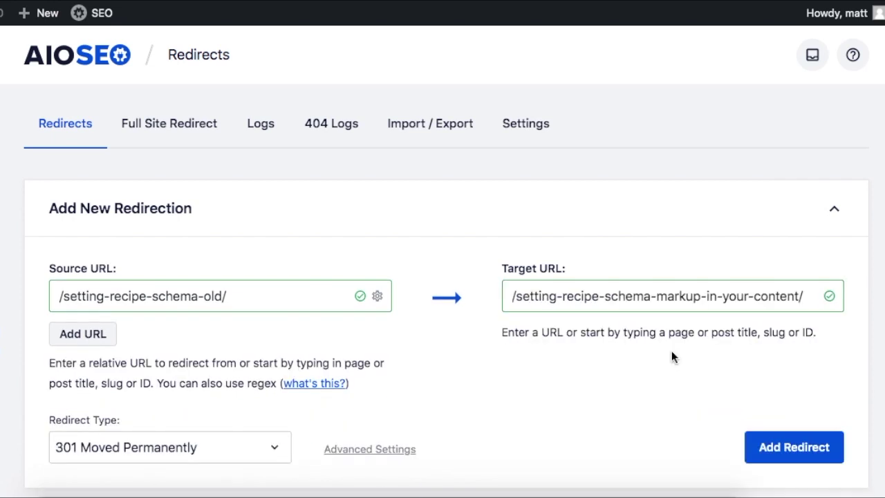
pyautogui.click(787, 448)
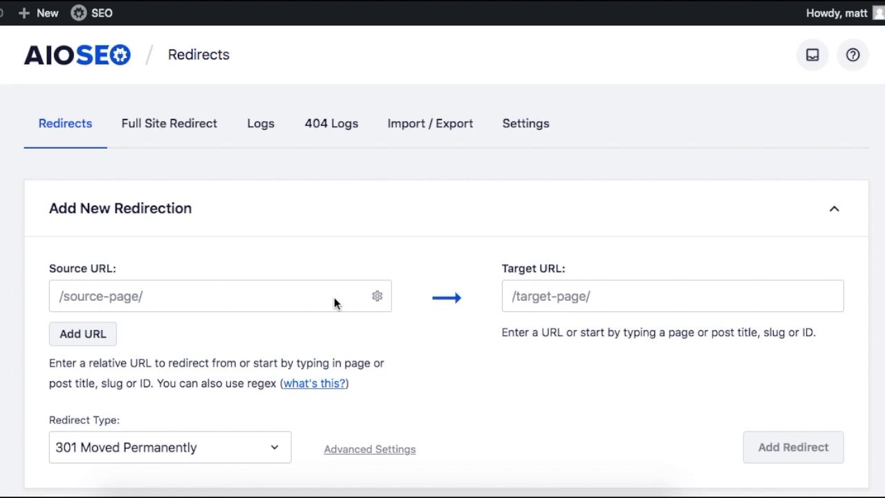
# Step: Add one redirect with OLD2 and OLD3 recipe posts as sources, targeting the markup post
pyautogui.click(216, 300)
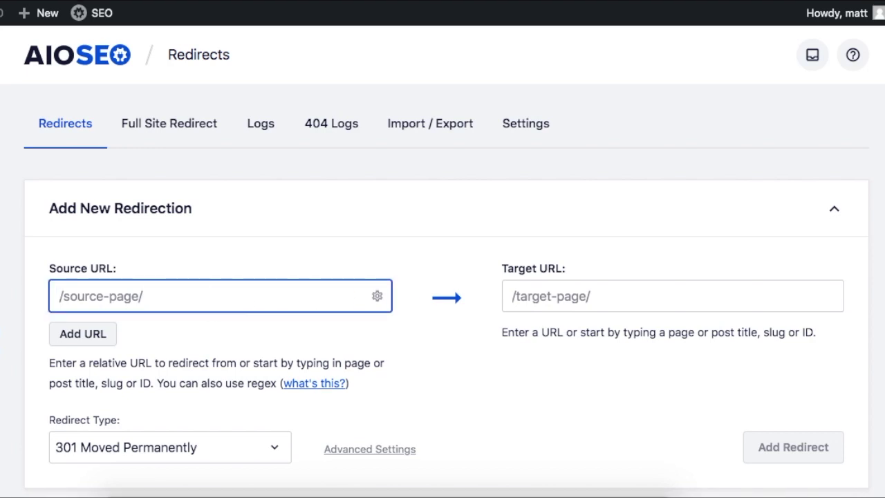
pyautogui.write('old')
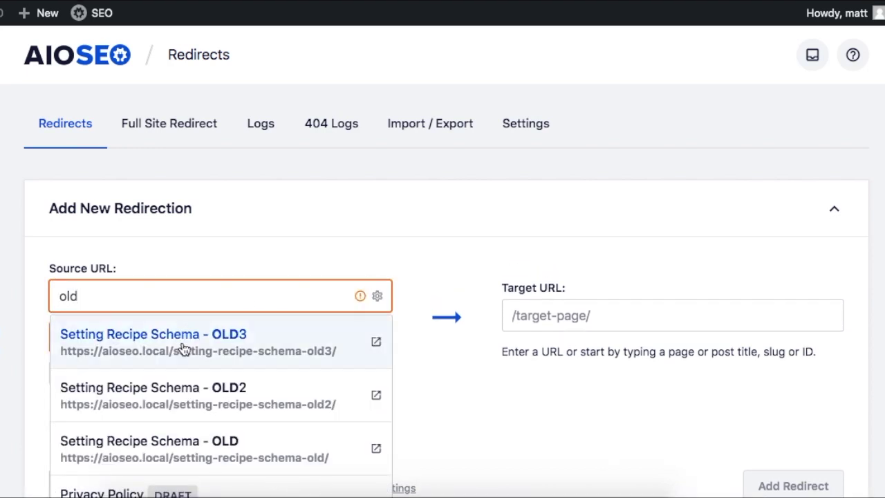
pyautogui.click(177, 394)
pyautogui.click(84, 335)
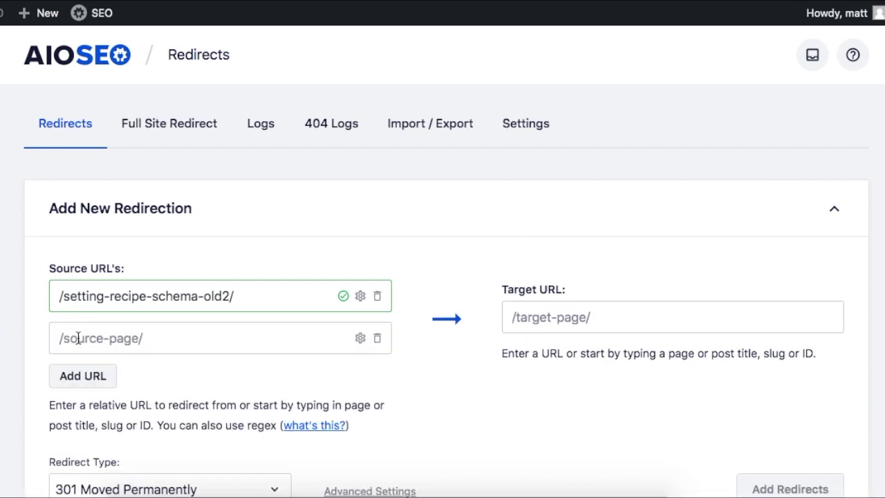
pyautogui.click(153, 338)
pyautogui.write('old')
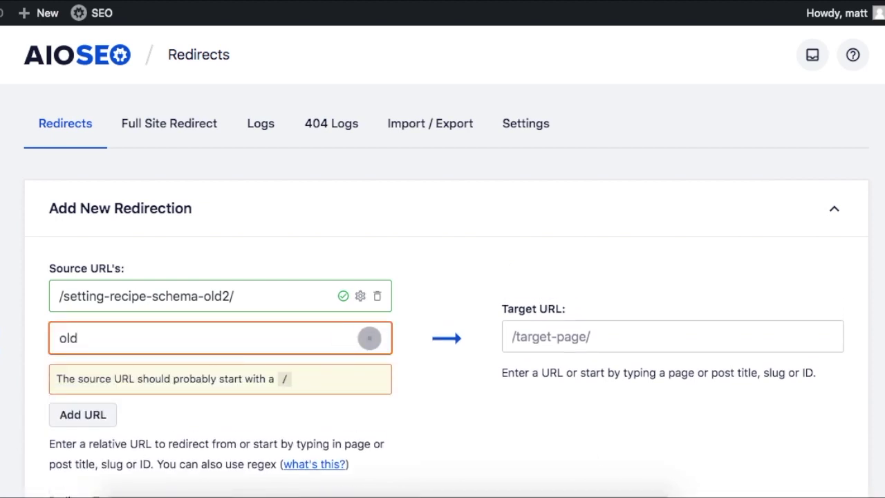
pyautogui.click(221, 392)
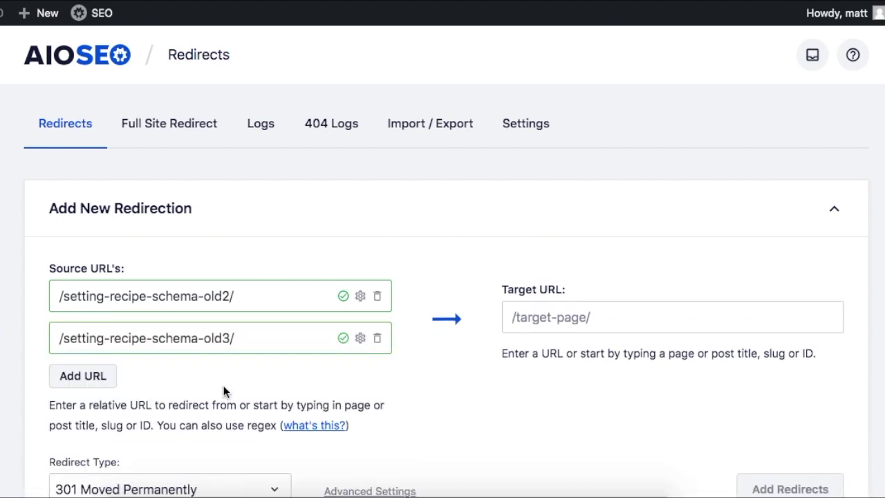
pyautogui.click(621, 324)
pyautogui.write('recipe')
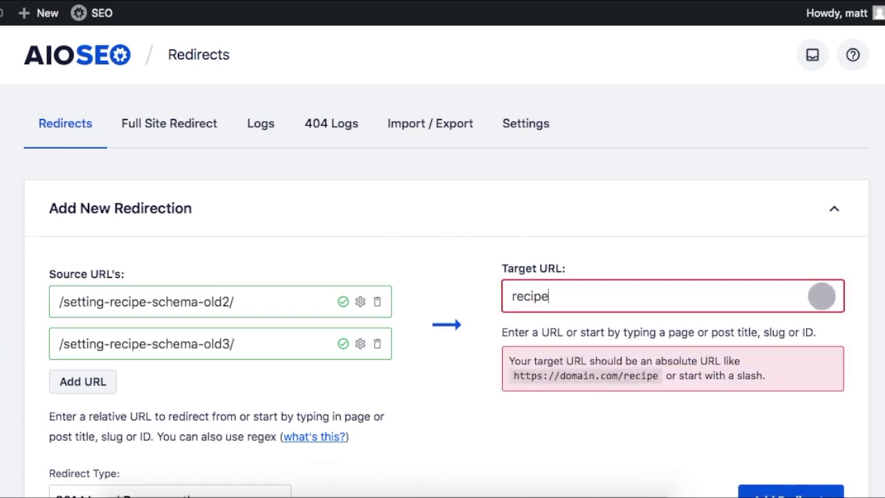
pyautogui.click(701, 346)
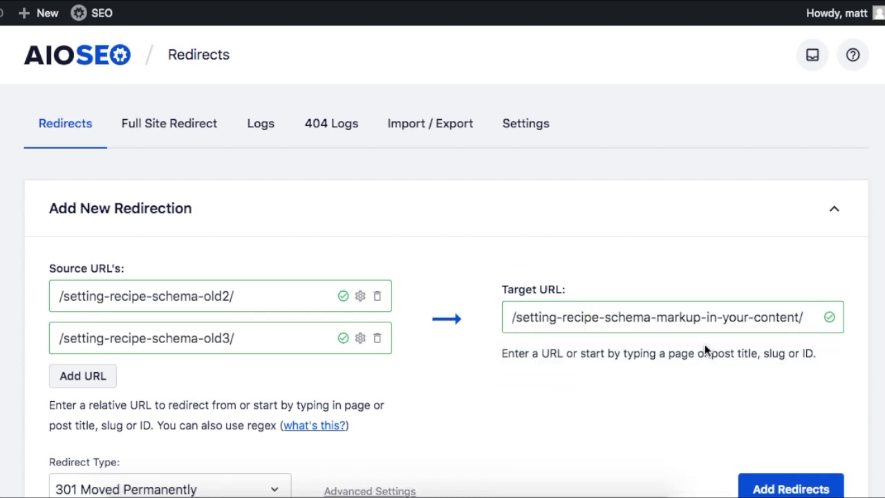
pyautogui.click(764, 483)
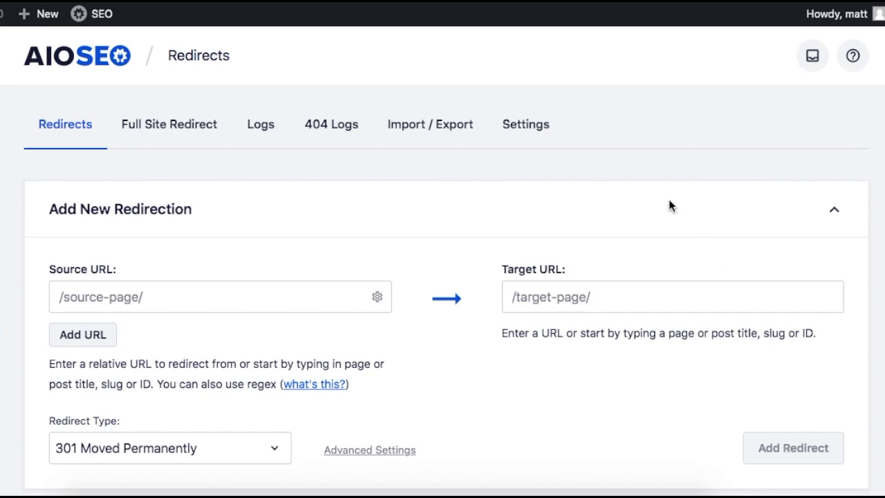
# Step: In redirect Settings, enable Include All Post Types and Monitor Trash for automatic redirects
pyautogui.click(527, 124)
pyautogui.scroll(-3, 480, 239)
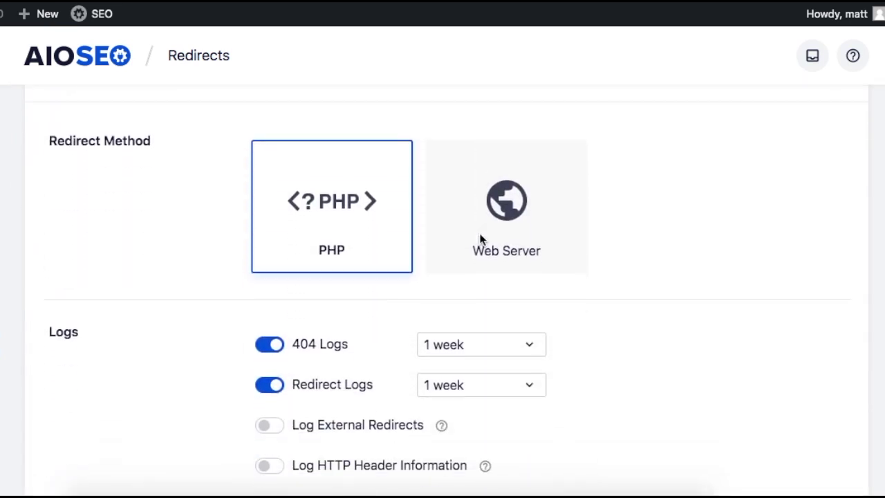
pyautogui.scroll(-8, 481, 240)
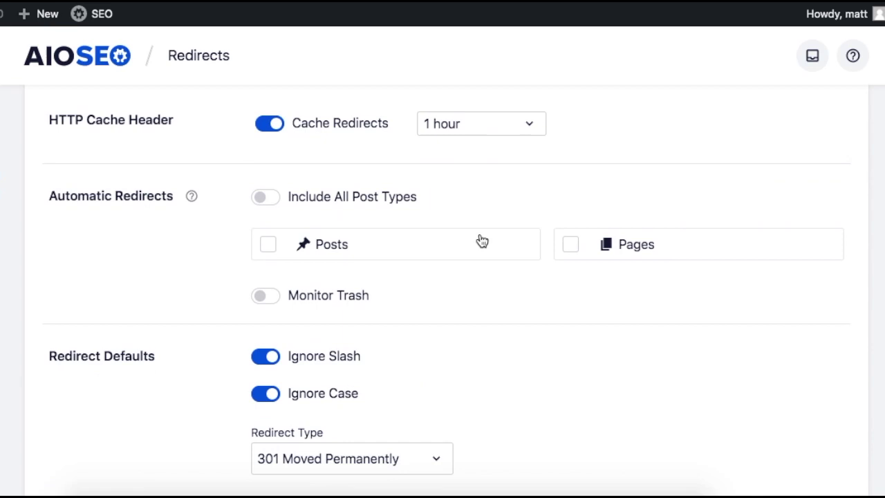
pyautogui.scroll(-1, 480, 241)
pyautogui.click(268, 208)
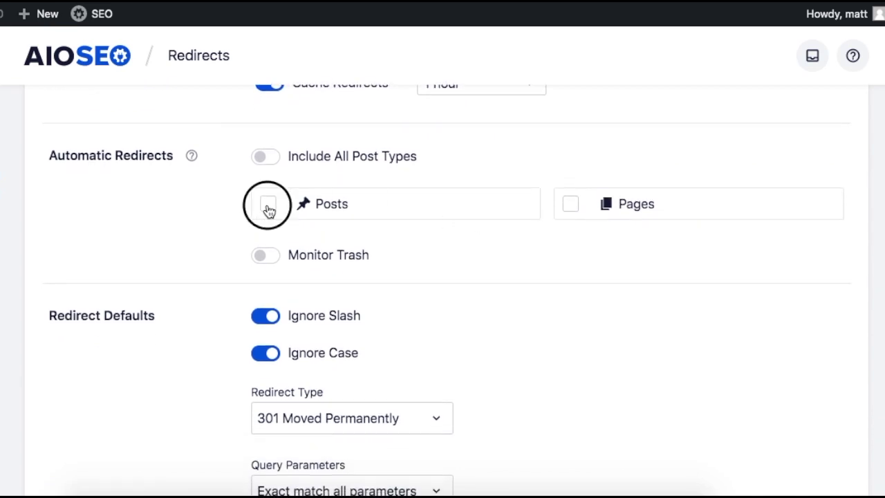
pyautogui.click(569, 208)
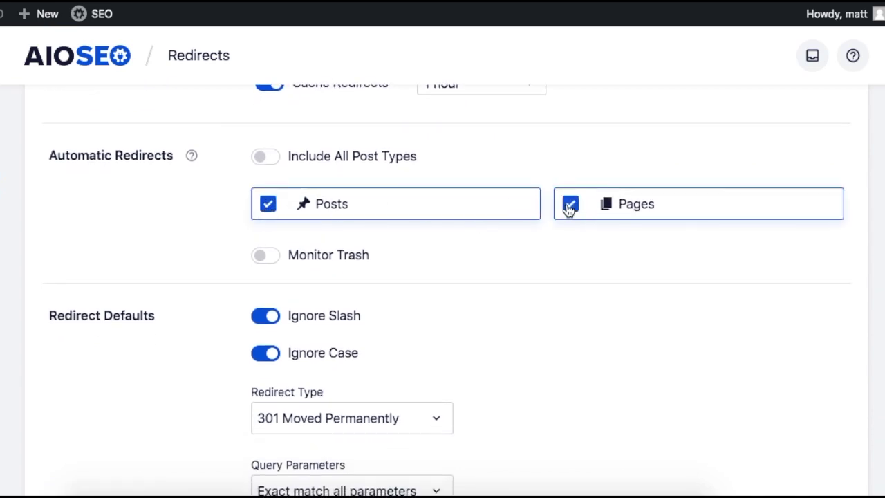
pyautogui.click(570, 206)
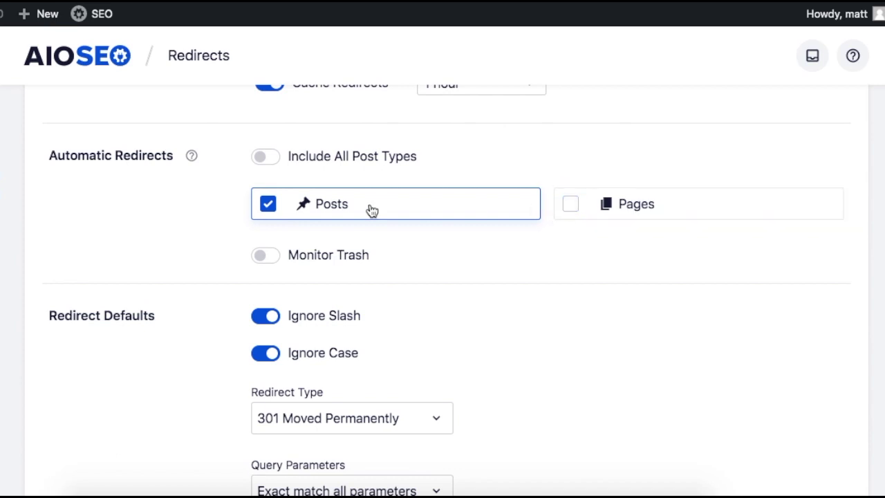
pyautogui.click(269, 206)
pyautogui.click(267, 159)
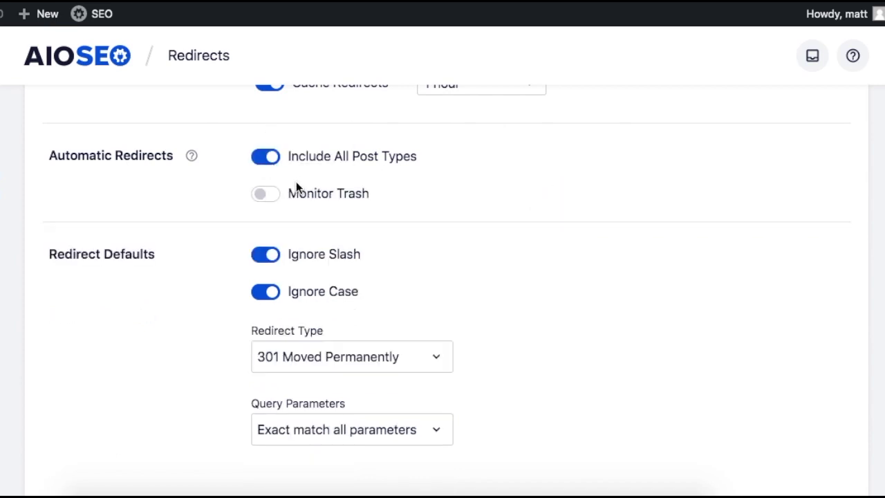
pyautogui.click(267, 196)
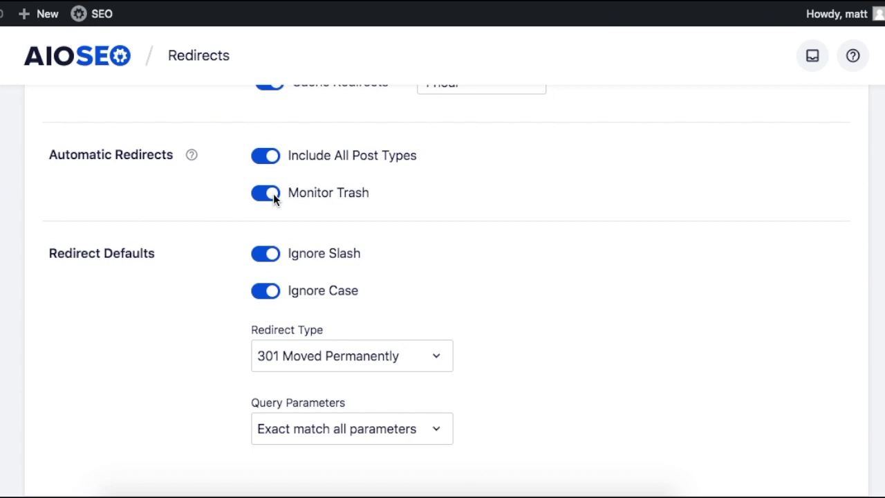
# Step: Switch the redirect method to the web server and download the .htaccess and NGINX files
pyautogui.scroll(10, 408, 194)
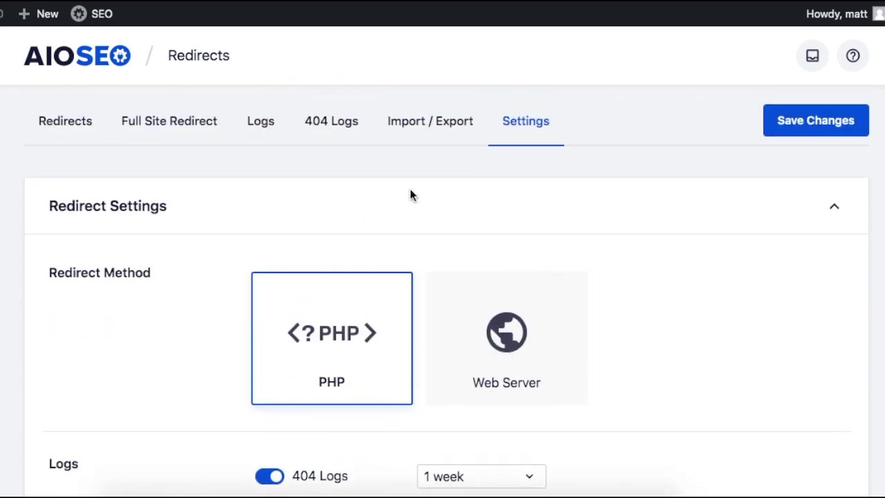
pyautogui.click(467, 355)
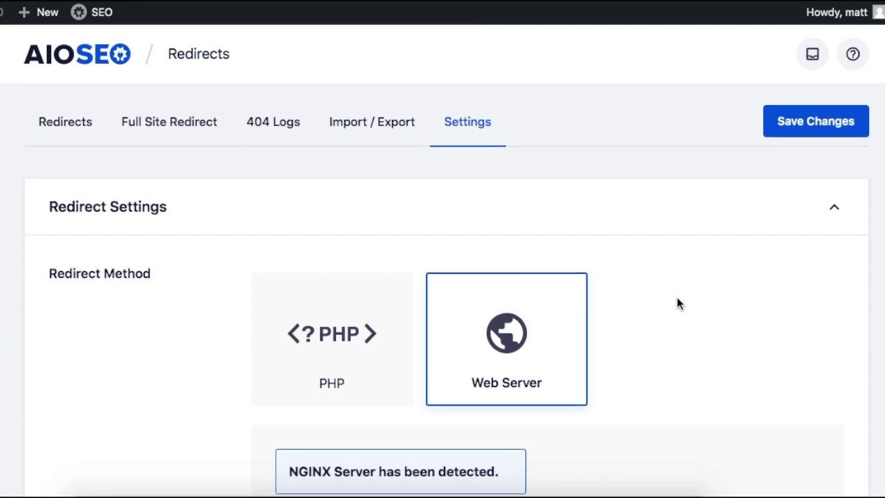
pyautogui.scroll(-3, 677, 302)
pyautogui.scroll(-2, 677, 297)
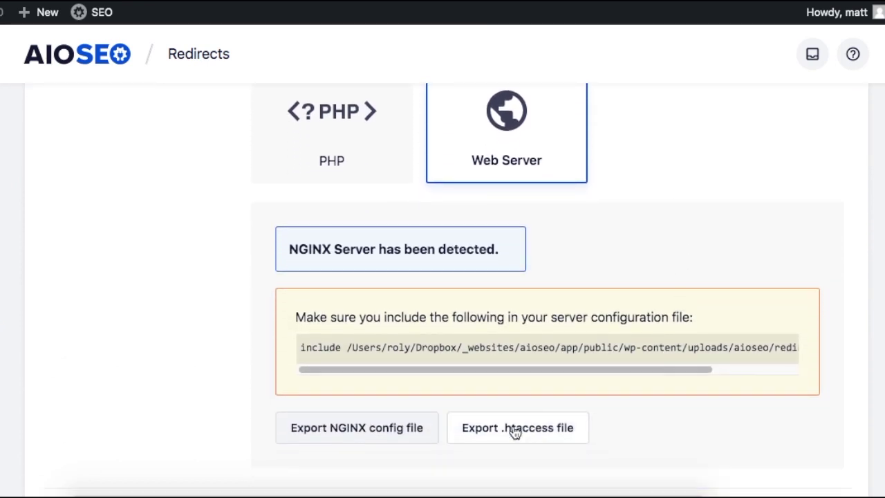
pyautogui.click(515, 429)
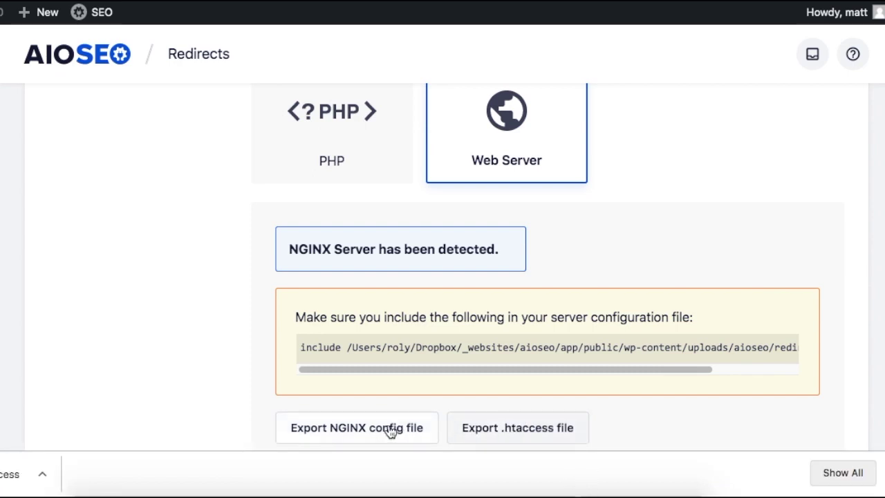
pyautogui.click(363, 428)
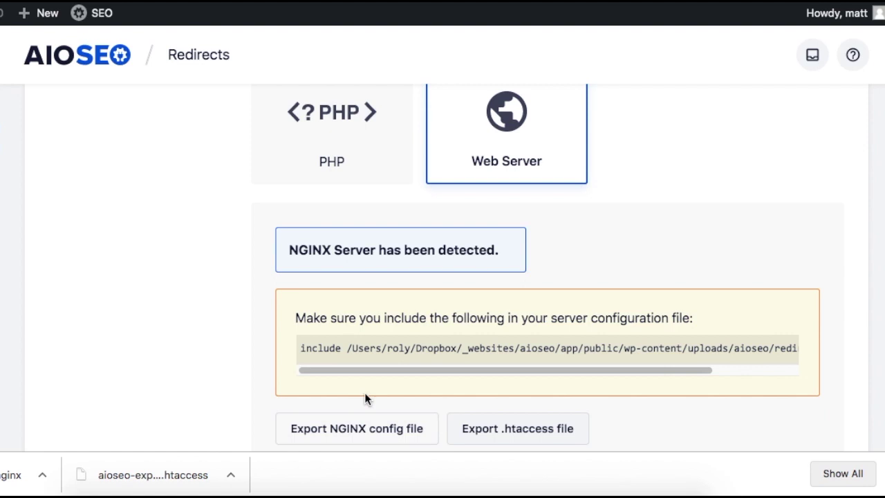
# Step: Set the redirect method back to PHP
pyautogui.scroll(1, 368, 214)
pyautogui.scroll(2, 367, 210)
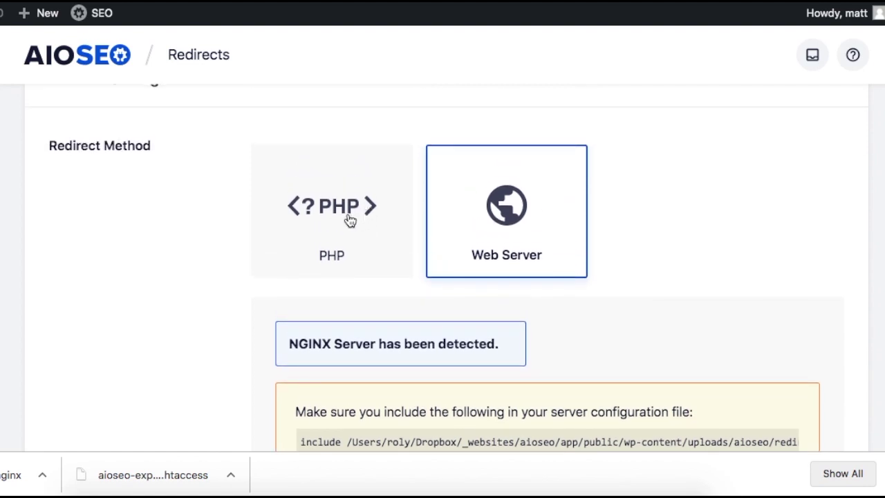
pyautogui.click(349, 220)
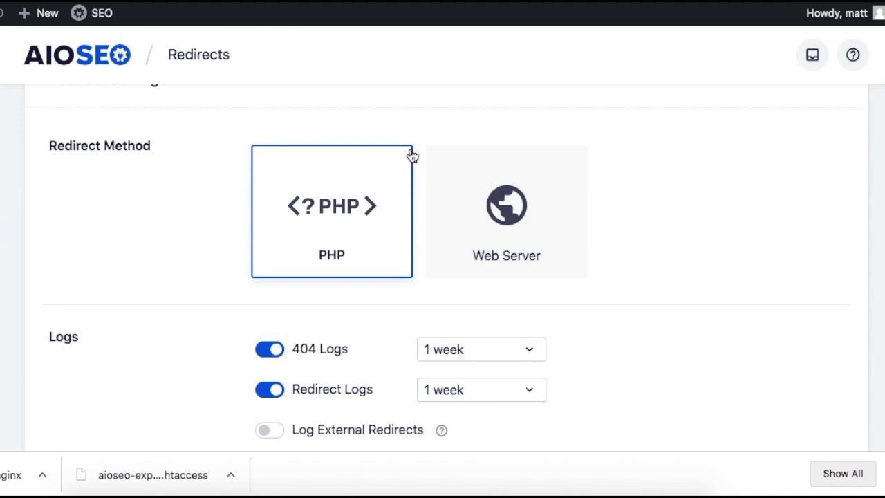
pyautogui.scroll(3, 396, 117)
# Step: Open the redirect Logs, then the 404 Logs listing /no-page, /no-page2 and /no-page3
pyautogui.click(260, 121)
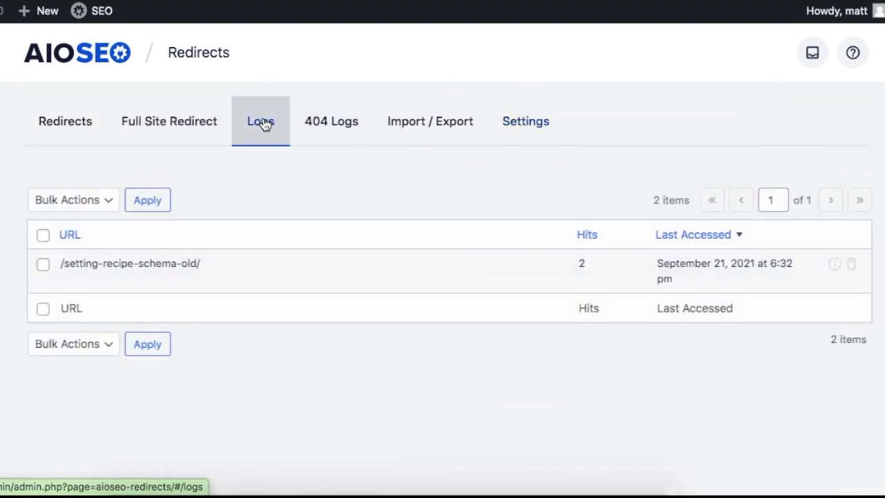
pyautogui.click(338, 129)
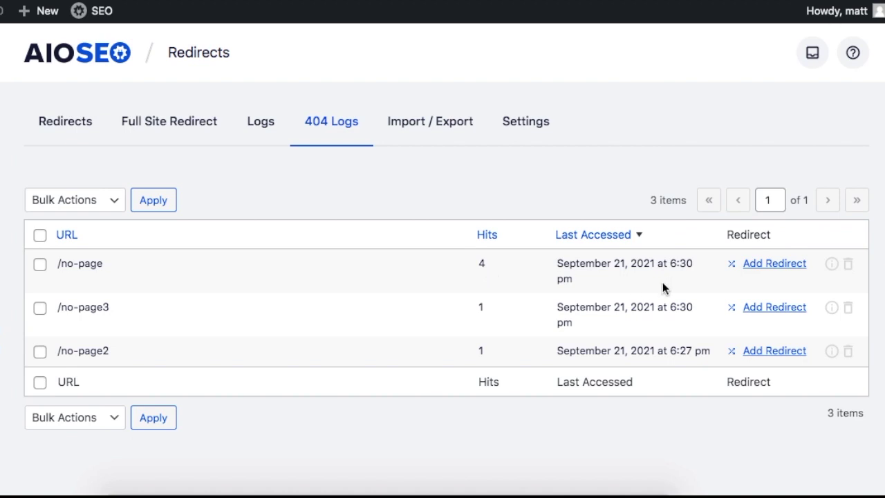
# Step: Add a 301 redirect from the 404 entry /no-page to the recipe schema markup post
pyautogui.click(761, 268)
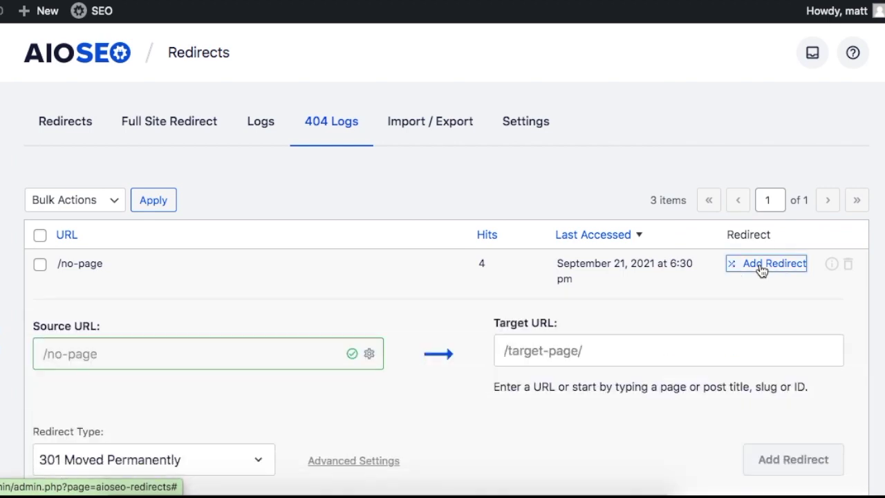
pyautogui.click(577, 352)
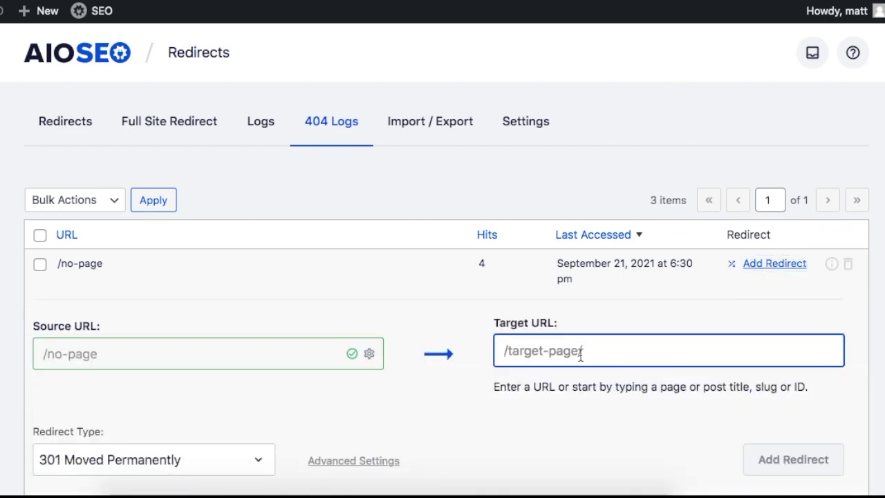
pyautogui.write('recipe')
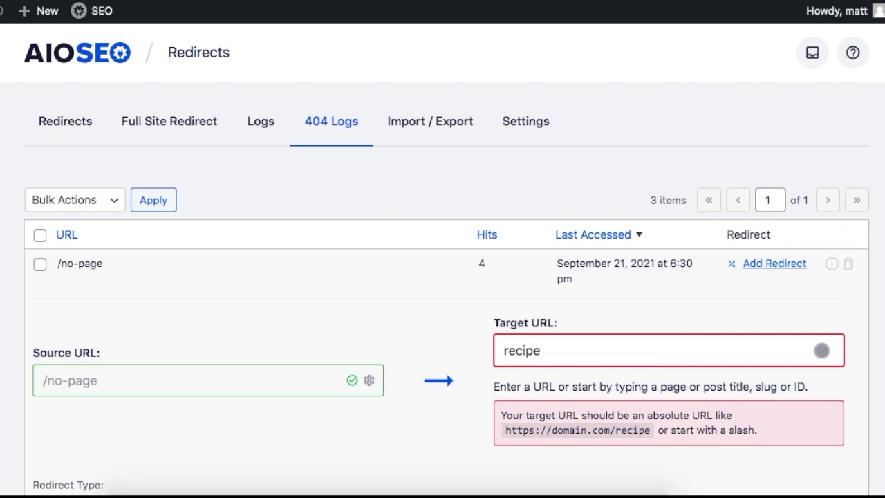
pyautogui.click(632, 389)
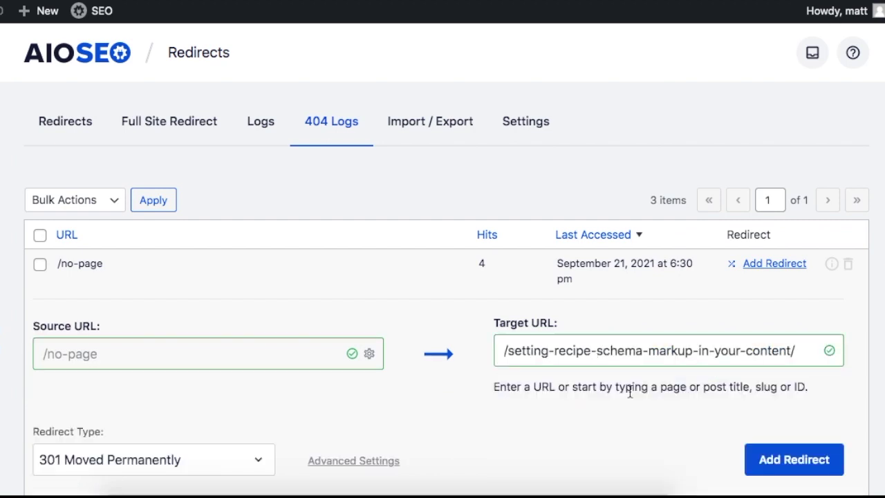
pyautogui.click(788, 459)
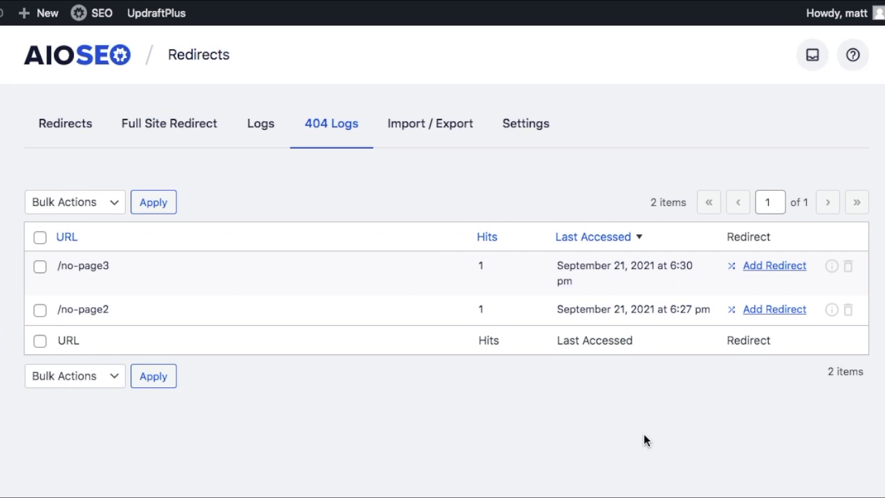
# Step: Turn on Relocate Site under Full Site Redirect with domain aioseo2.com and save
pyautogui.click(172, 127)
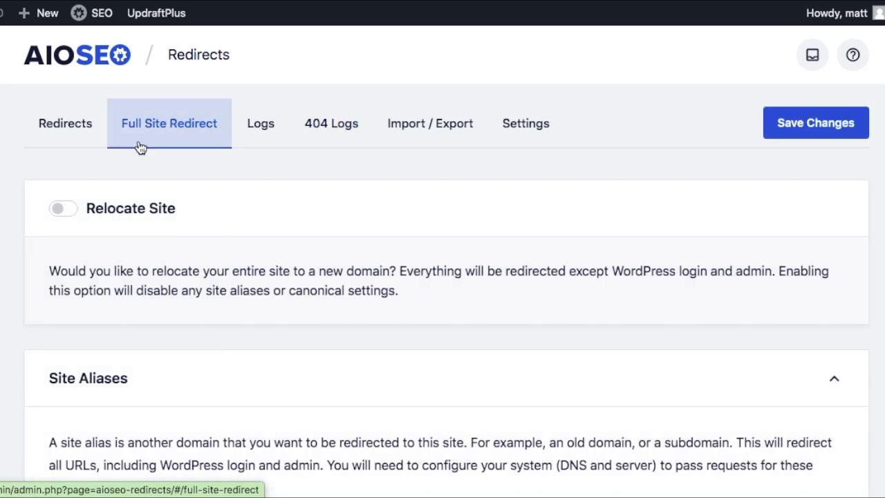
pyautogui.click(69, 211)
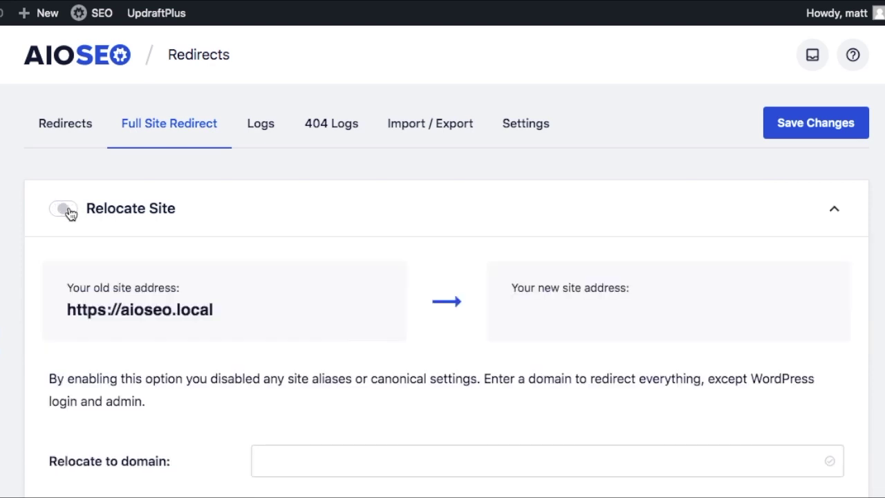
pyautogui.click(69, 211)
pyautogui.scroll(-5, 370, 283)
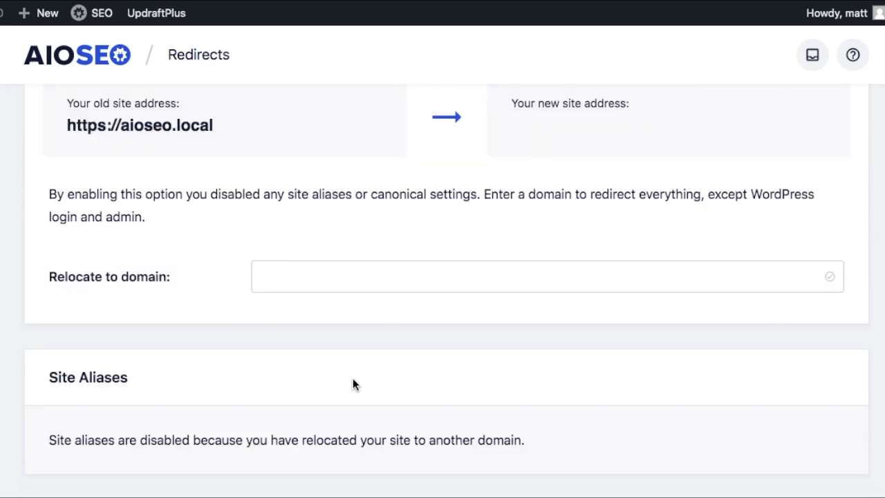
pyautogui.click(413, 275)
pyautogui.write('aioseo2')
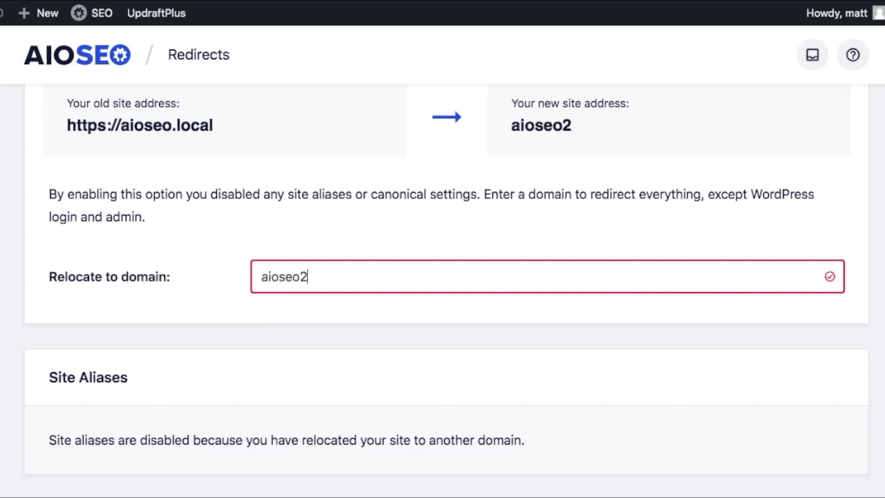
pyautogui.write('.com')
pyautogui.scroll(-10, 501, 291)
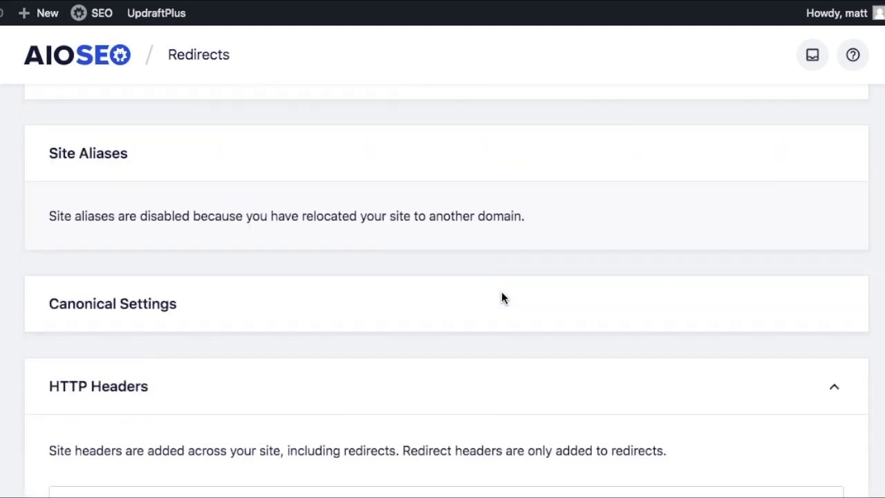
pyautogui.click(790, 427)
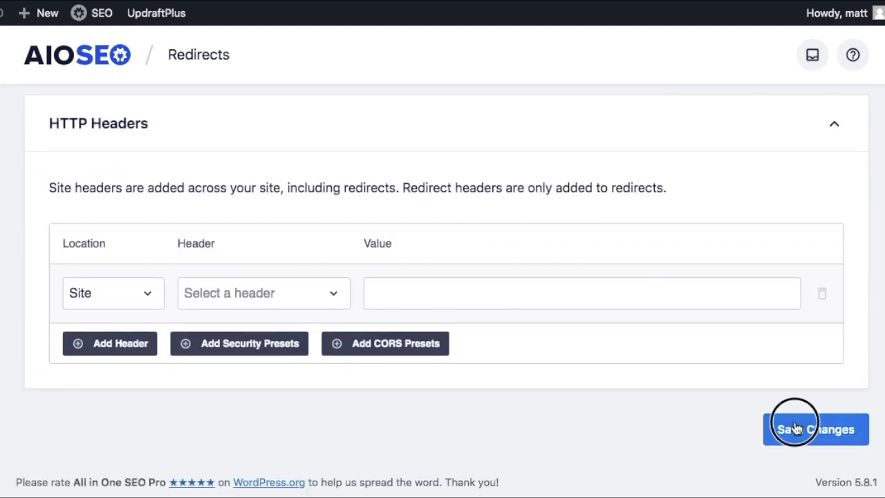
pyautogui.click(794, 422)
# Step: Export all redirects as a Complete Data (JSON) file from the Import / Export page
pyautogui.scroll(15, 779, 432)
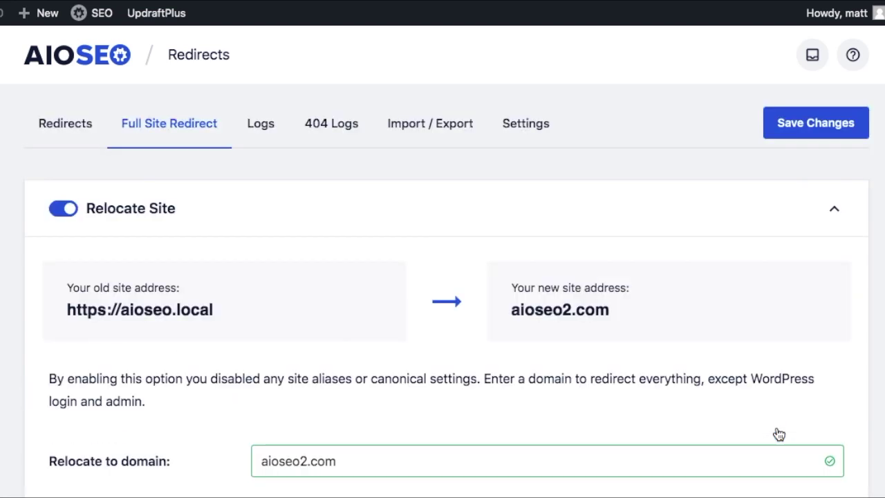
pyautogui.click(415, 125)
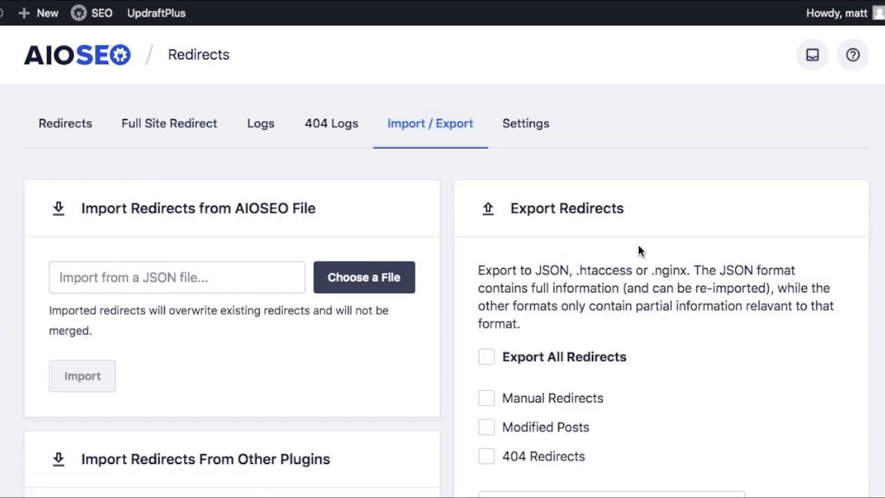
pyautogui.scroll(-2, 638, 248)
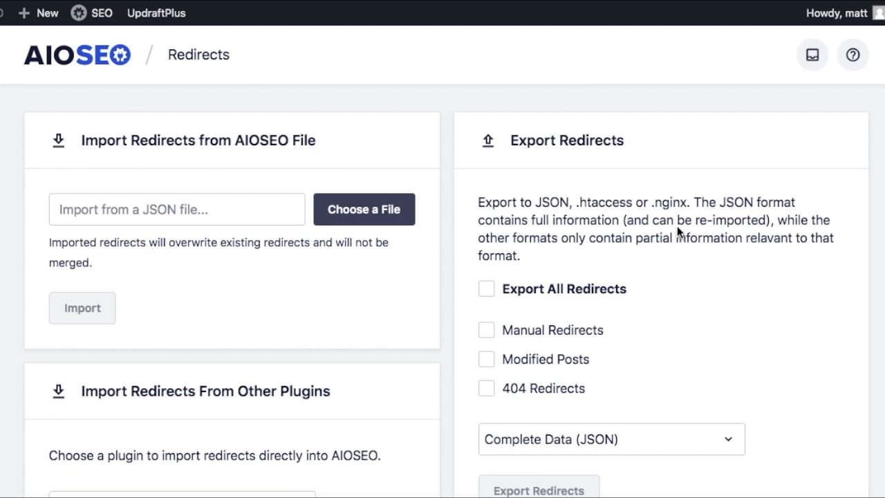
pyautogui.scroll(-1, 677, 227)
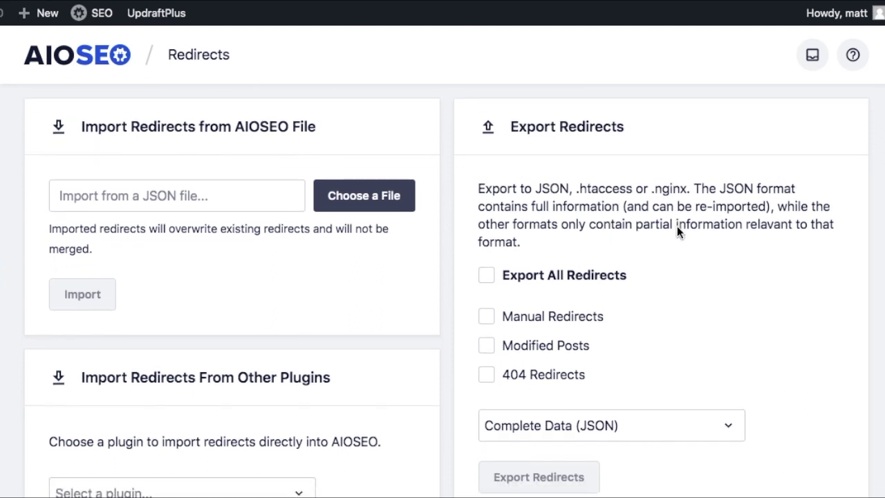
pyautogui.click(489, 275)
pyautogui.scroll(-3, 700, 257)
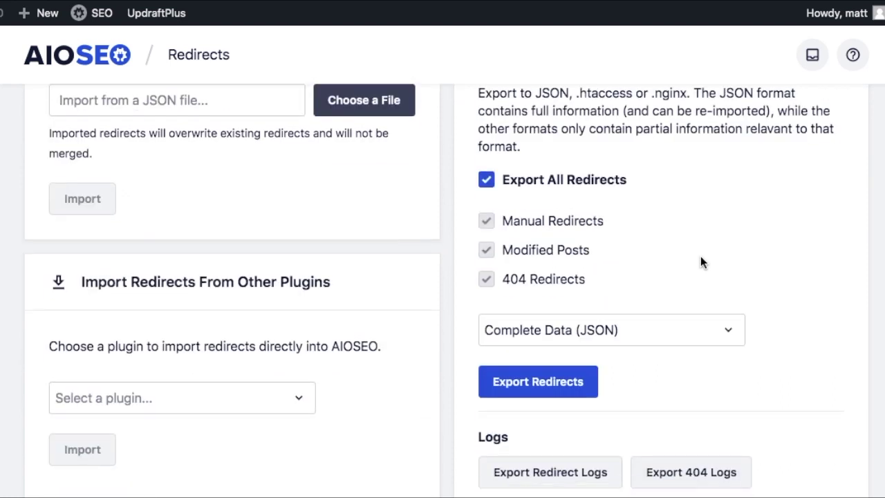
pyautogui.scroll(-1, 700, 262)
pyautogui.click(550, 352)
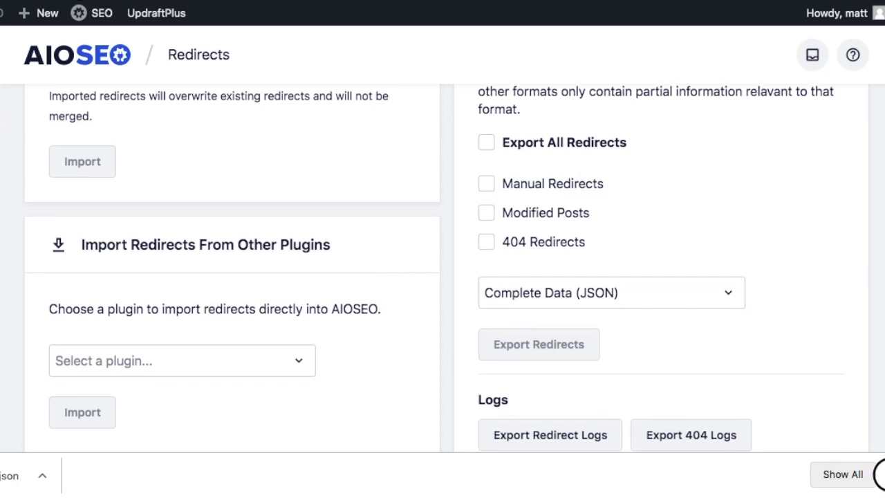
pyautogui.click(878, 474)
# Step: Import the aioseo-export-redirects-2021-09-28.json file back into All in One SEO redirects
pyautogui.scroll(3, 183, 153)
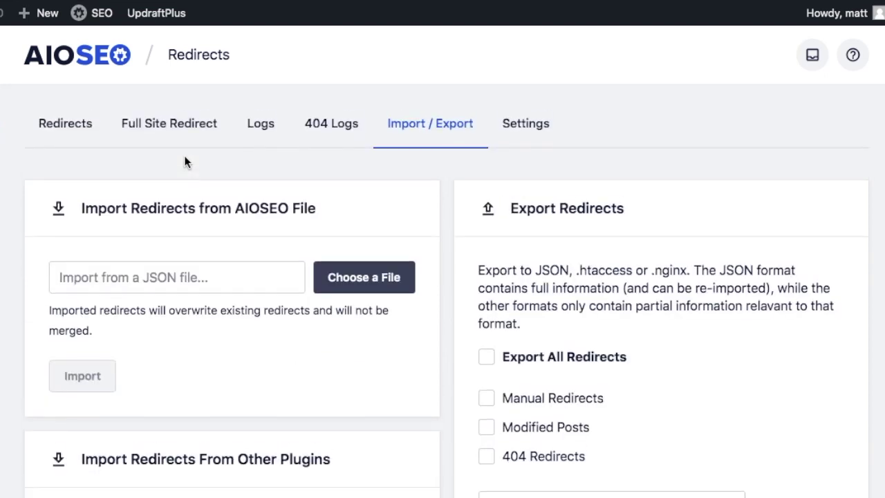
pyautogui.click(380, 277)
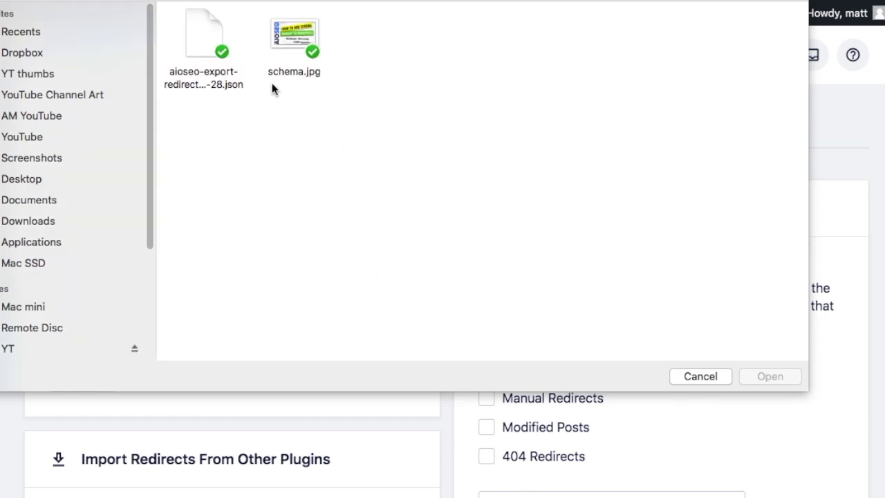
pyautogui.doubleClick(205, 44)
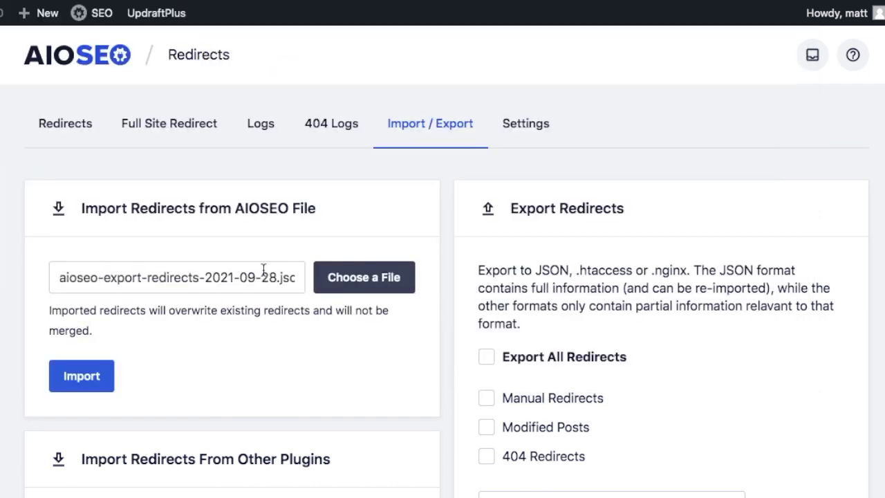
pyautogui.click(82, 374)
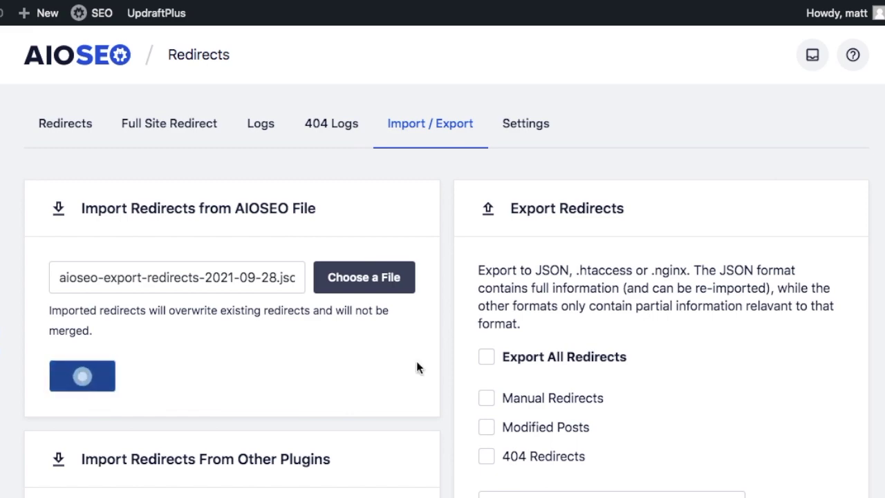
pyautogui.scroll(-1, 408, 296)
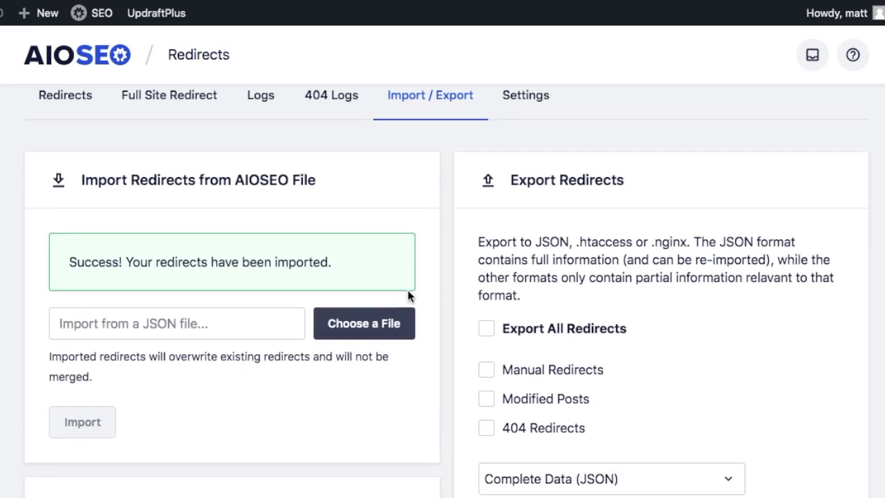
pyautogui.scroll(-5, 408, 296)
# Step: List the redirect plugins available for import: Redirection, Yoast SEO Premium, SEOPress PRO, all not installed
pyautogui.scroll(-3, 408, 296)
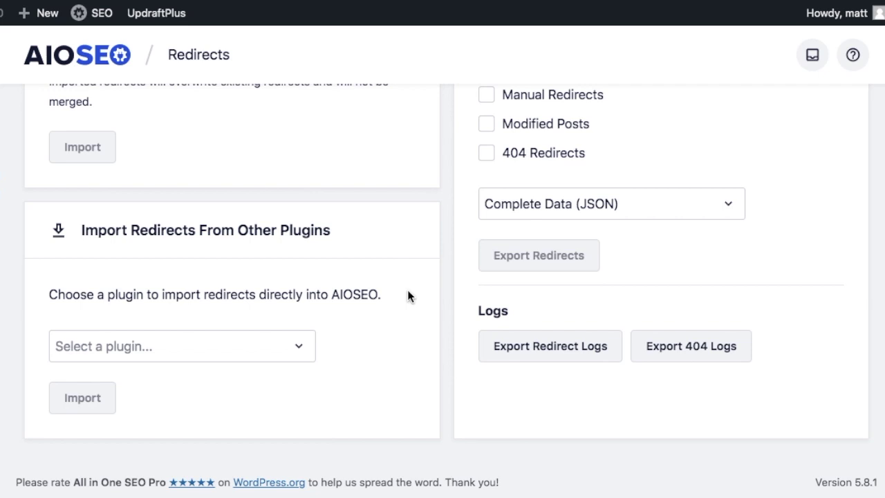
pyautogui.click(296, 347)
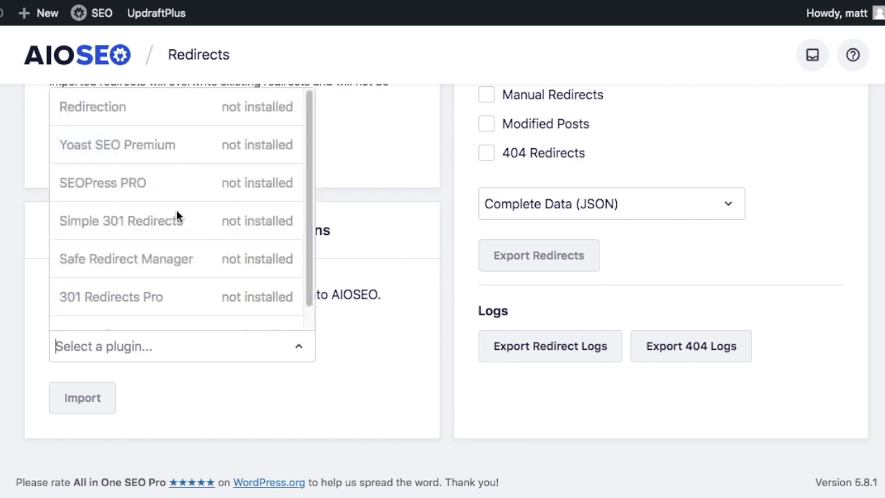
pyautogui.scroll(1, 172, 245)
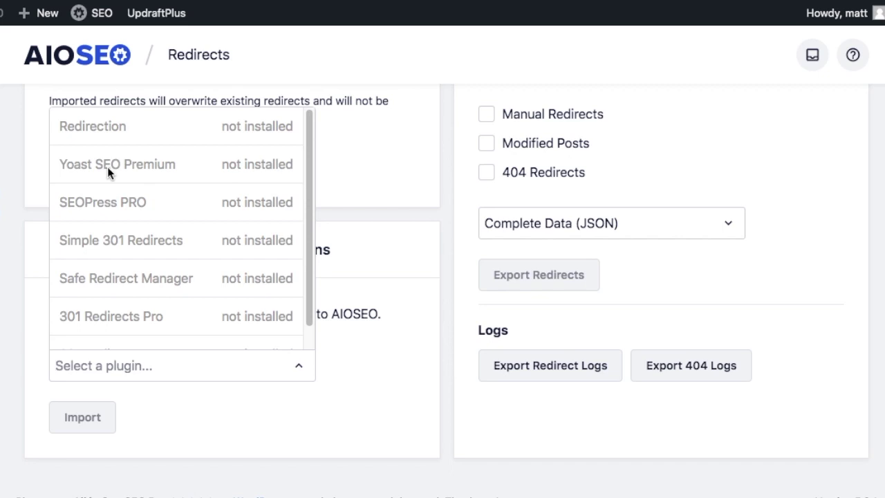